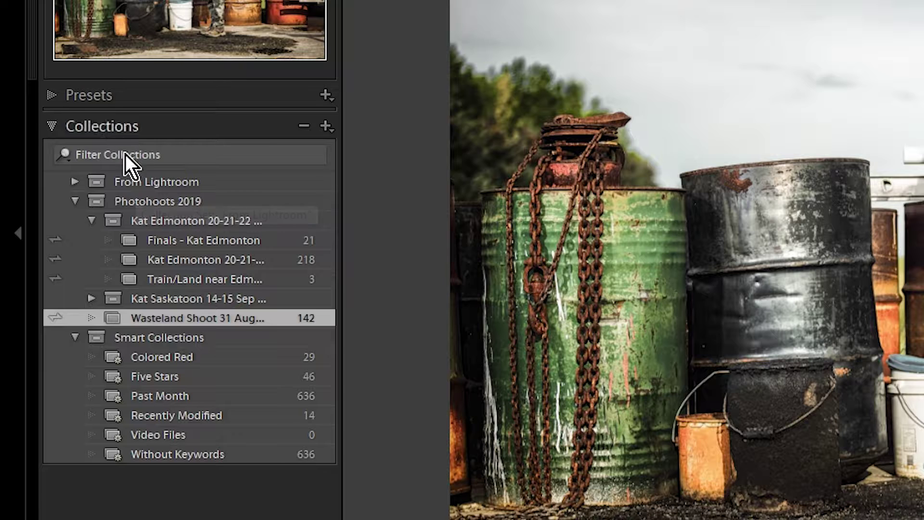
# - Start a new collection in the Photohoots 2019 set, keep that set as parent, then cancel
pyautogui.click(97, 129)
pyautogui.click(59, 126)
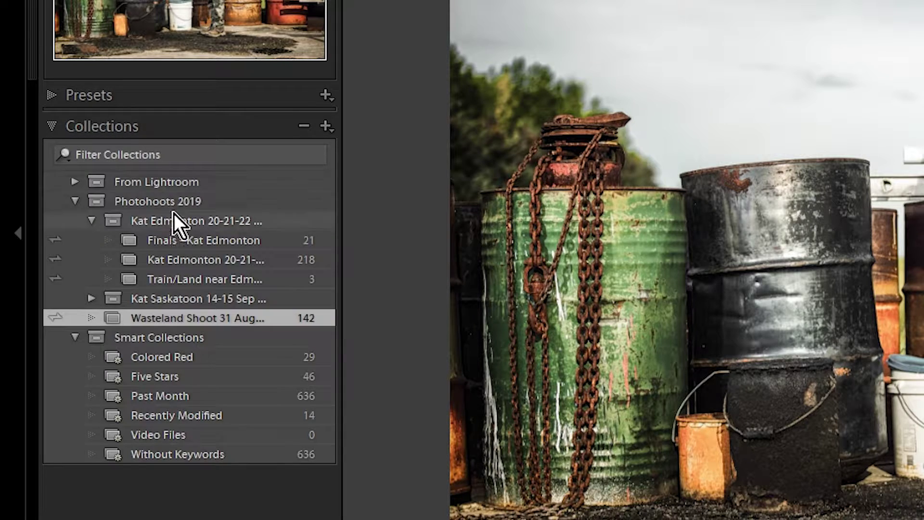
pyautogui.rightClick(149, 206)
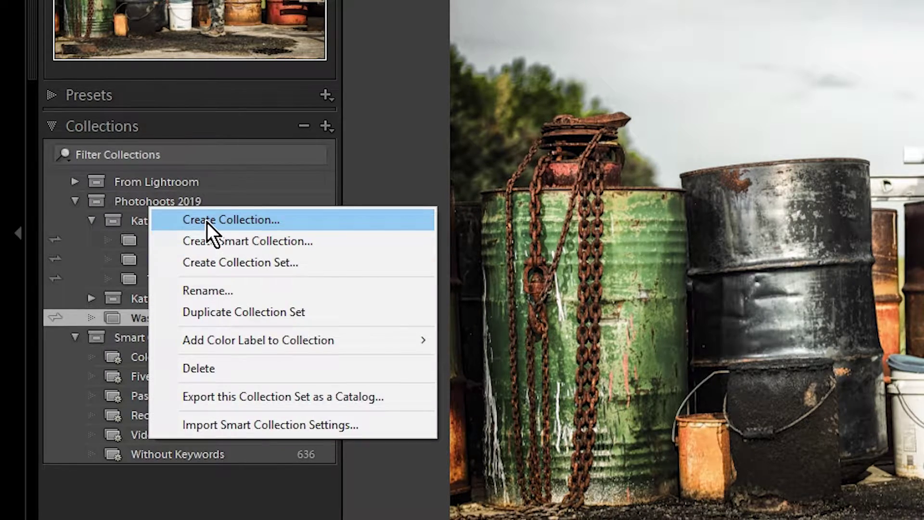
pyautogui.click(206, 218)
pyautogui.click(484, 206)
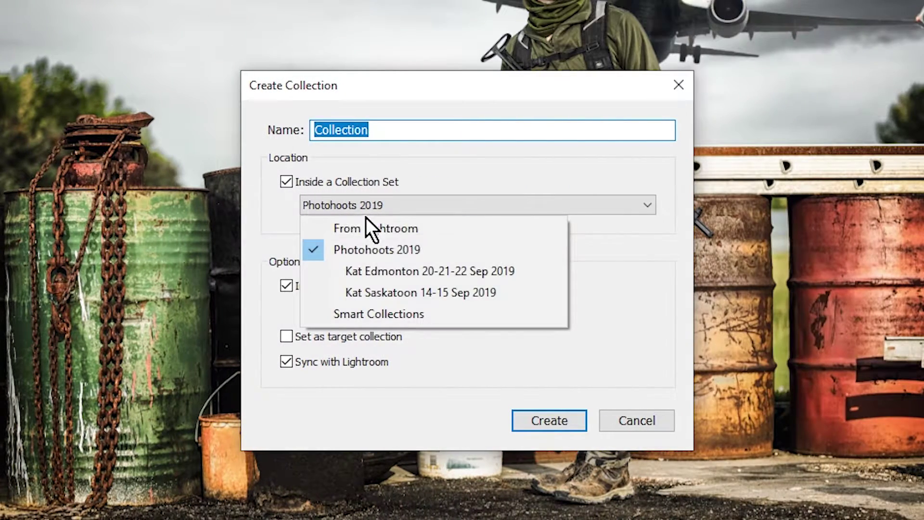
pyautogui.click(378, 246)
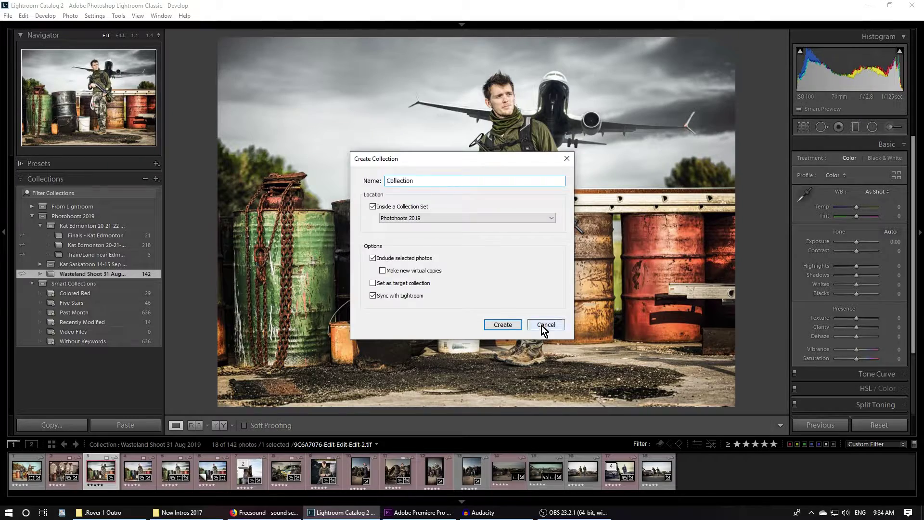
pyautogui.click(631, 414)
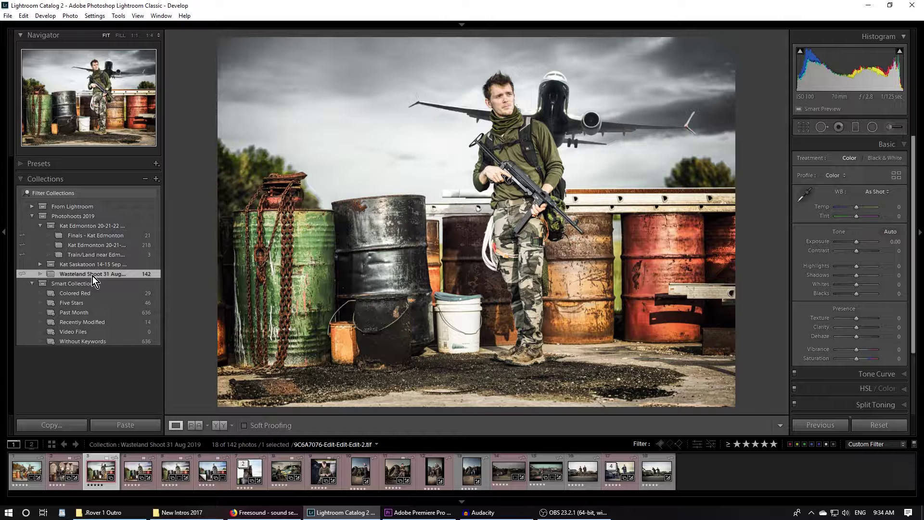
# - Browse the shoot's third and fourth filmstrip photos, then show the collection as a Library grid
pyautogui.click(140, 471)
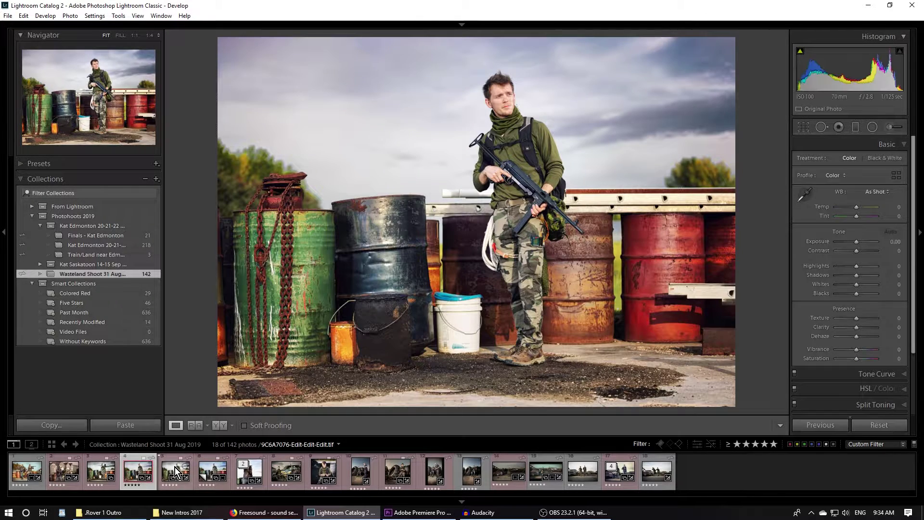
pyautogui.click(103, 469)
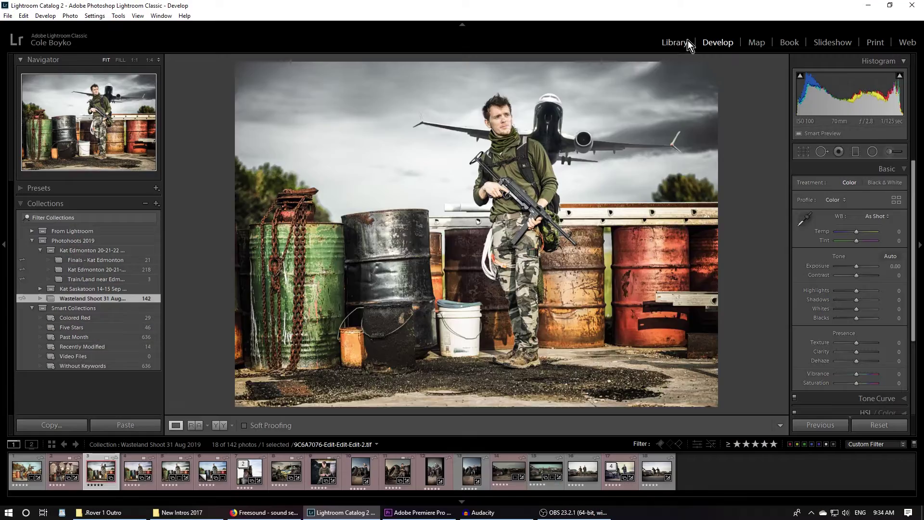
pyautogui.click(686, 42)
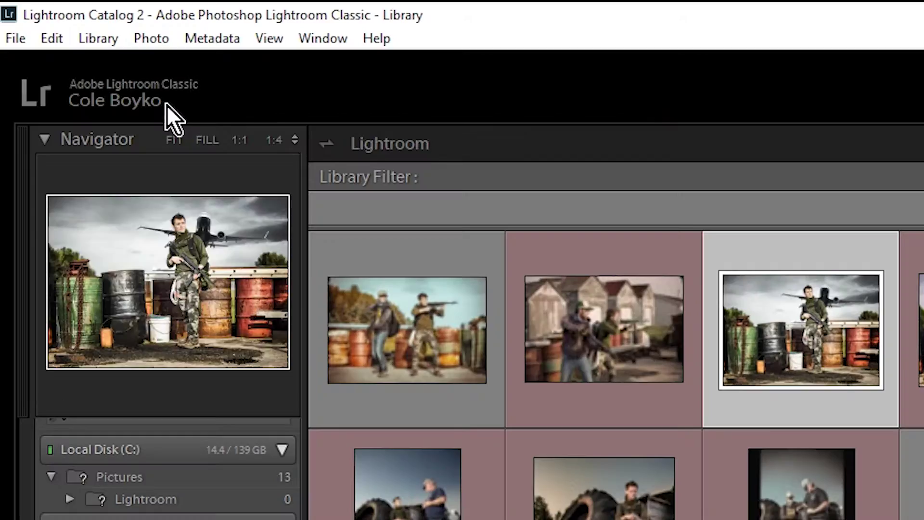
# - Pause and then resume Sync with Lightroom from the identity plate menu
pyautogui.click(79, 43)
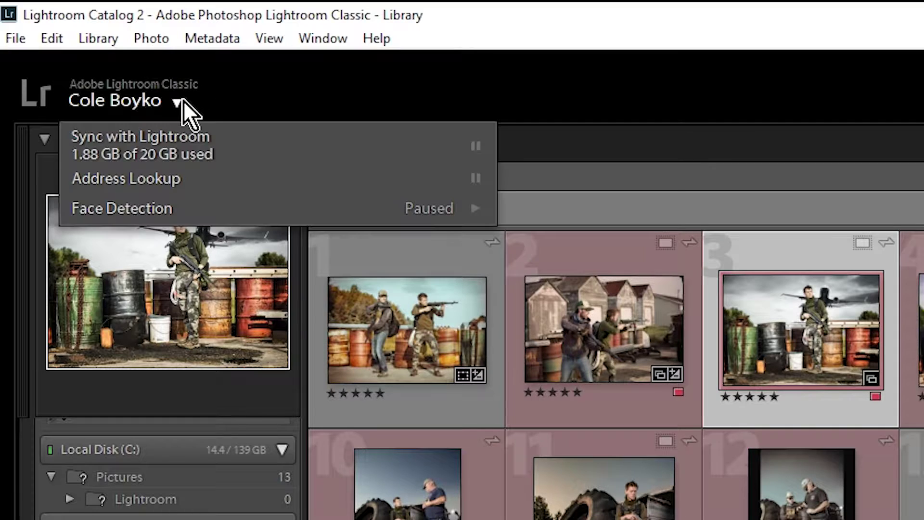
pyautogui.click(277, 141)
pyautogui.click(253, 132)
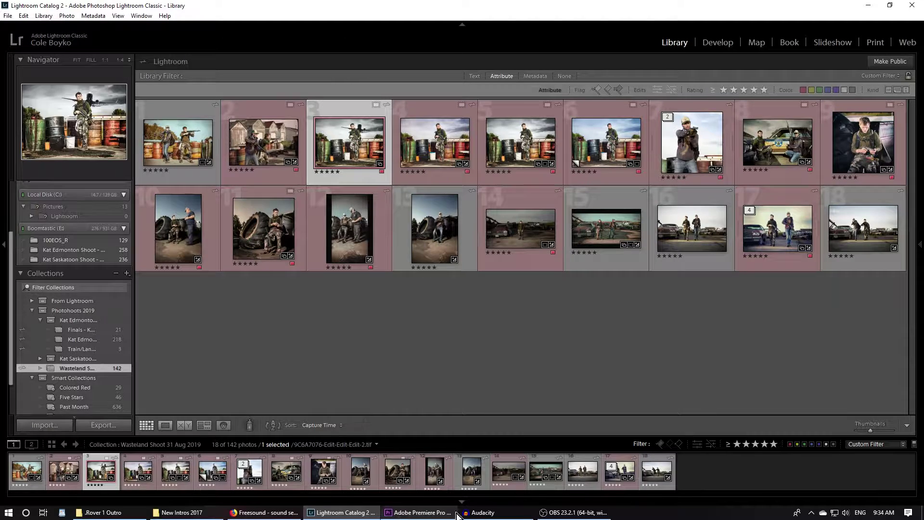
pyautogui.click(265, 512)
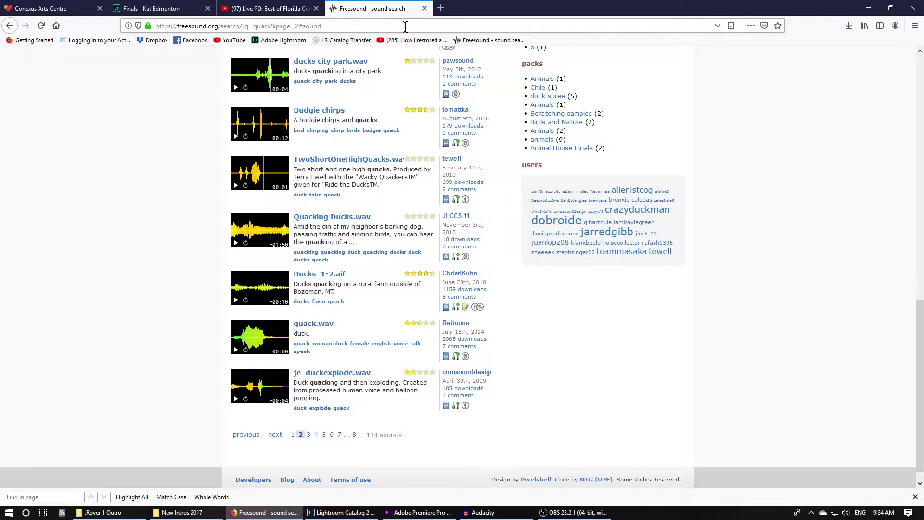
pyautogui.hotkey('ctrl', 't')
pyautogui.write('ww')
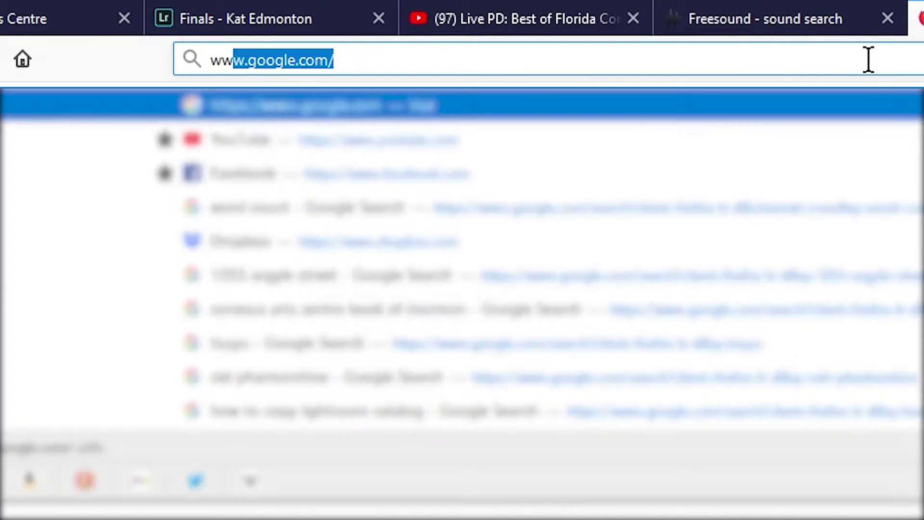
pyautogui.write('w.lightr')
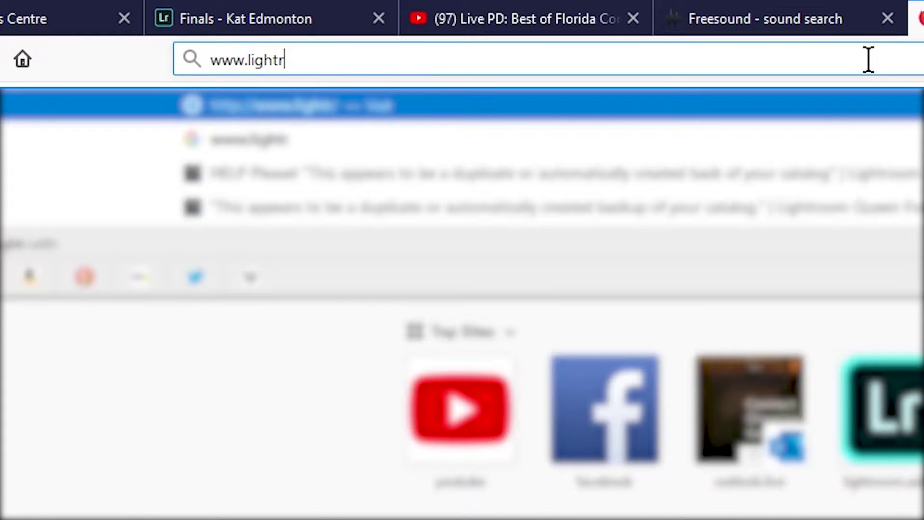
pyautogui.write('oom.adobe.')
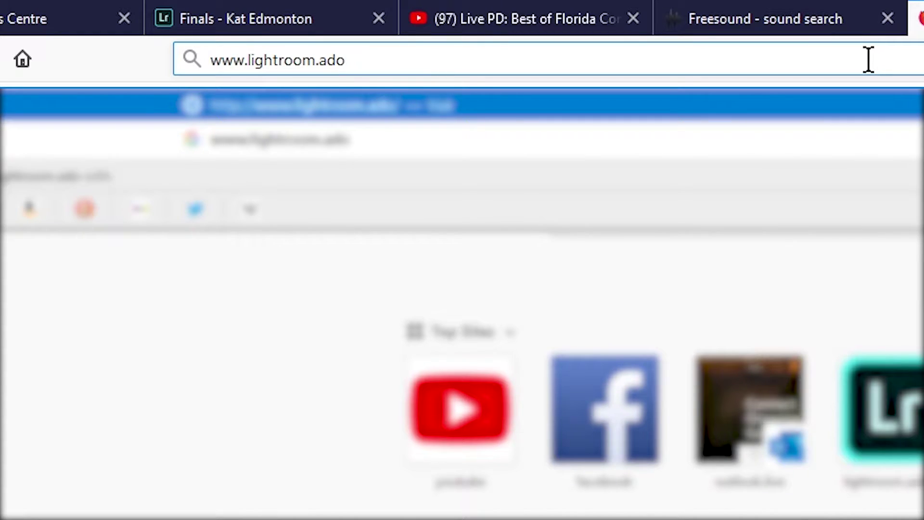
pyautogui.write('com')
pyautogui.press('Return')
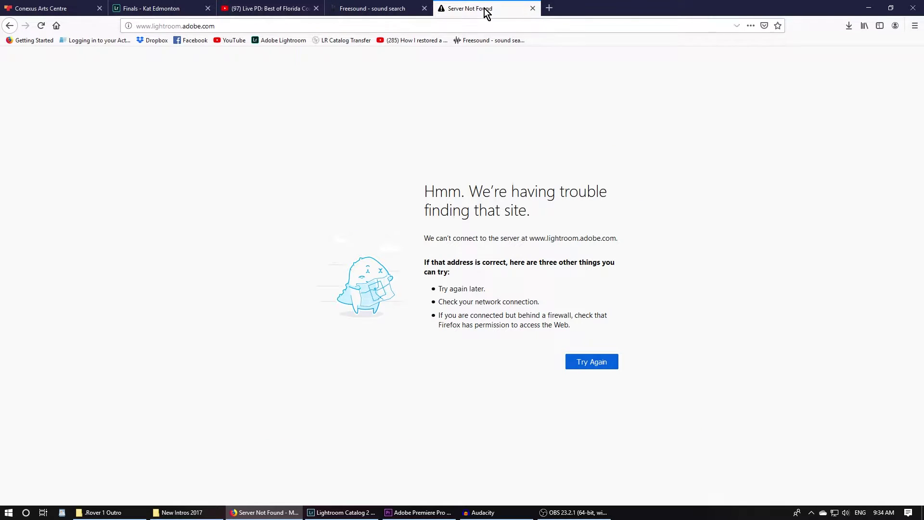
pyautogui.click(221, 26)
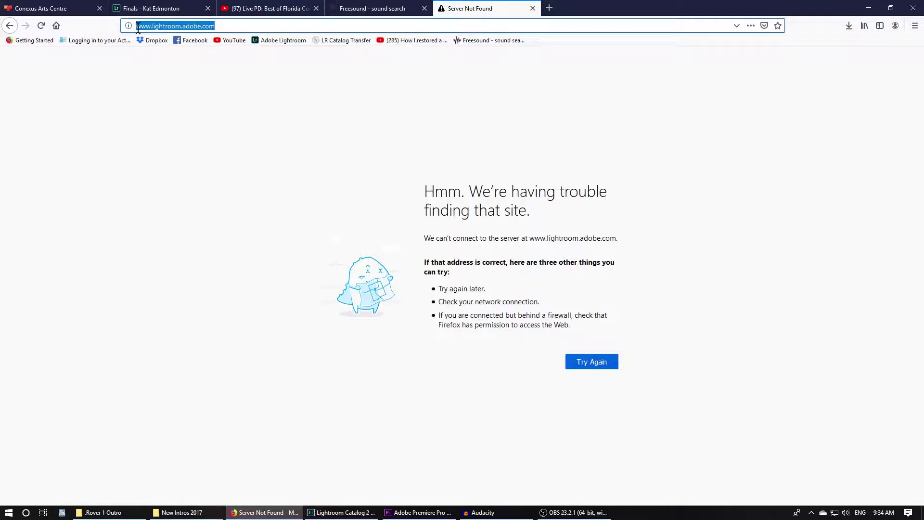
pyautogui.moveTo(152, 26); pyautogui.dragTo(130, 27)
pyautogui.press('BackSpace')
pyautogui.press('Return')
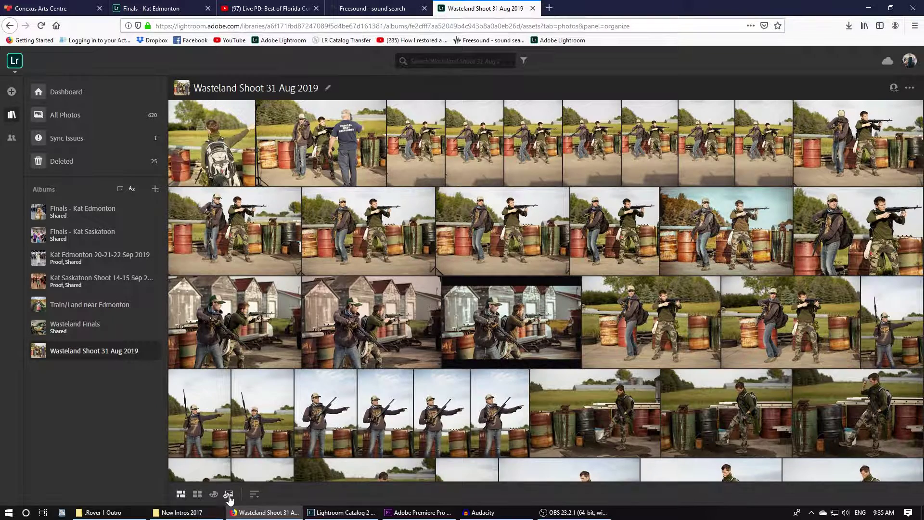
# - Enable collaborative proofing for the Wasteland Shoot album and copy its share link
pyautogui.click(368, 461)
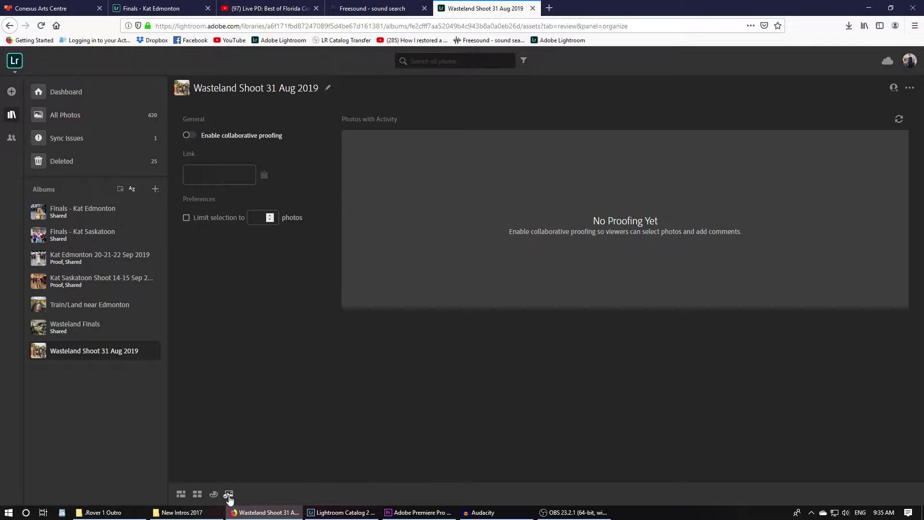
pyautogui.click(190, 136)
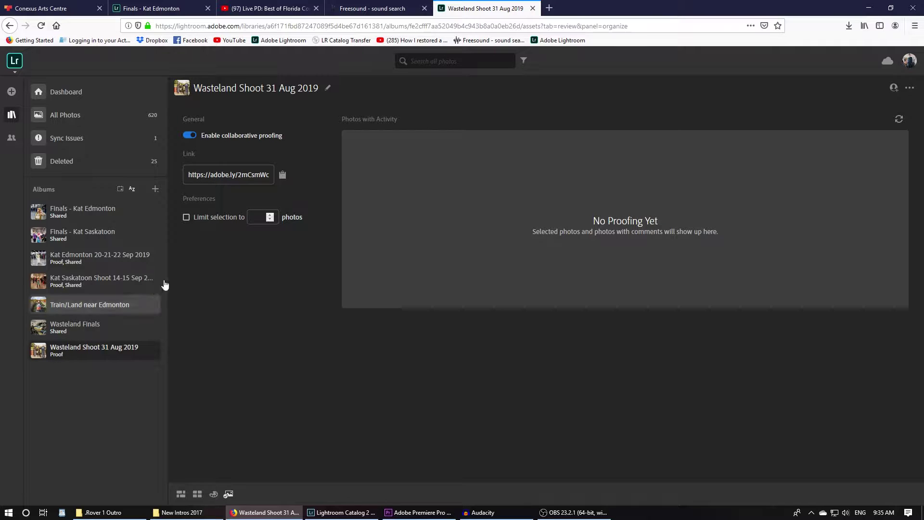
pyautogui.click(283, 177)
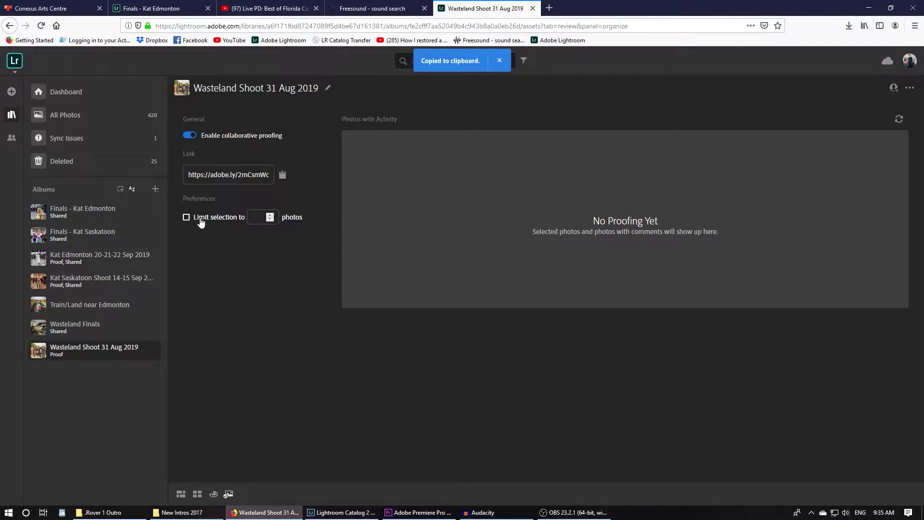
# - Limit viewer selection to 10 photos and copy the proofing link again
pyautogui.click(233, 219)
pyautogui.write('10')
pyautogui.click(286, 278)
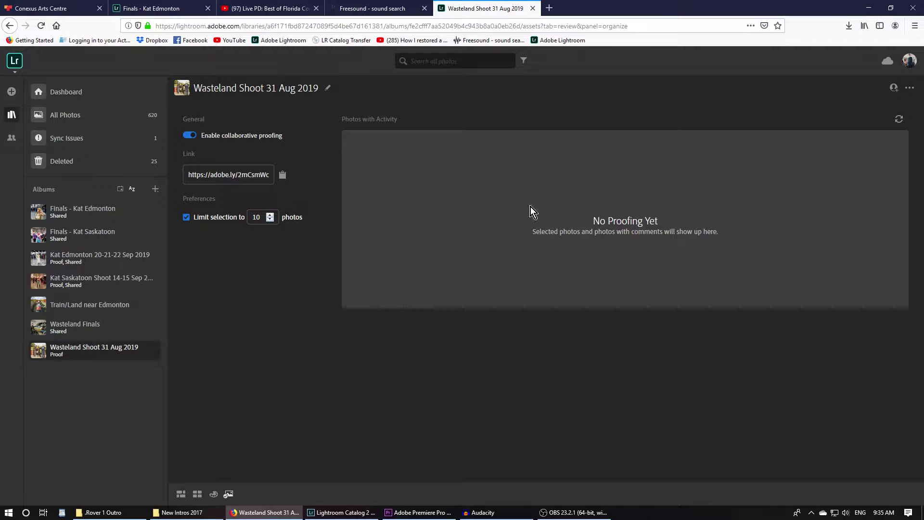
pyautogui.click(282, 175)
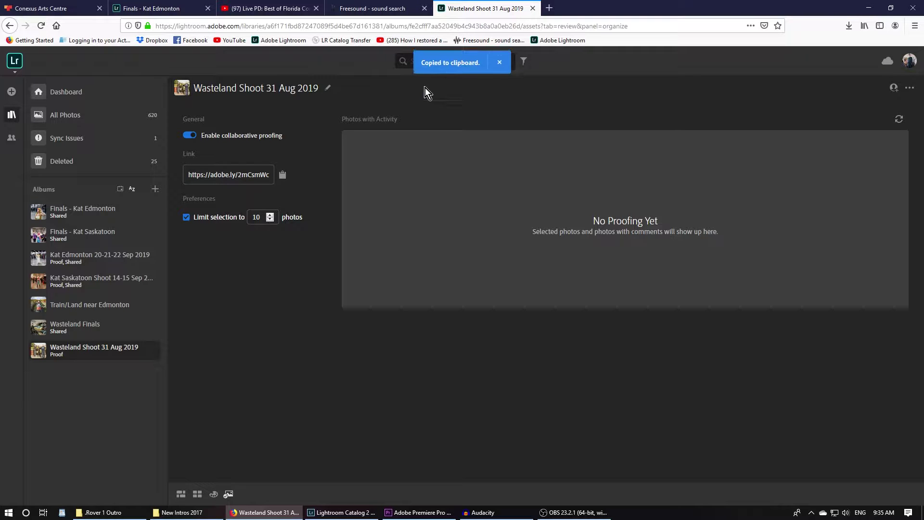
pyautogui.click(557, 7)
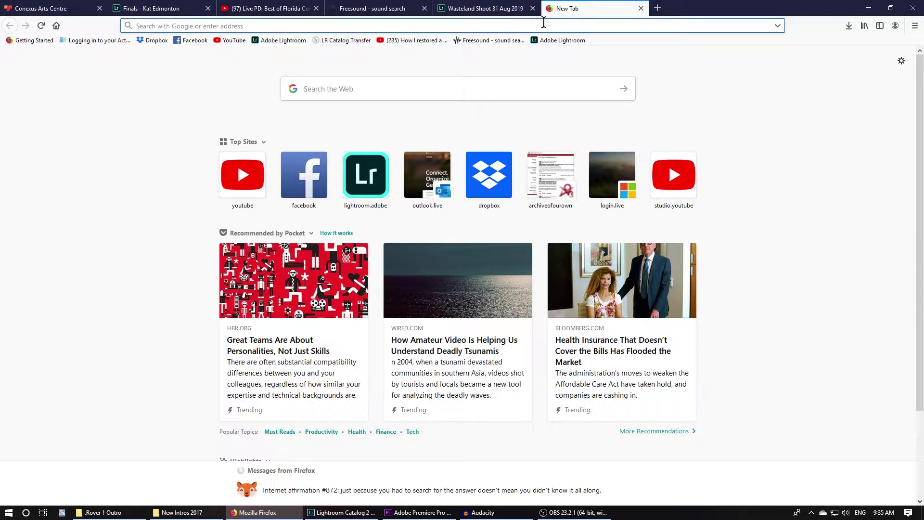
# - Load the copied proofing link and open one shared photo at full size
pyautogui.hotkey('ctrl', 'v')
pyautogui.press('Return')
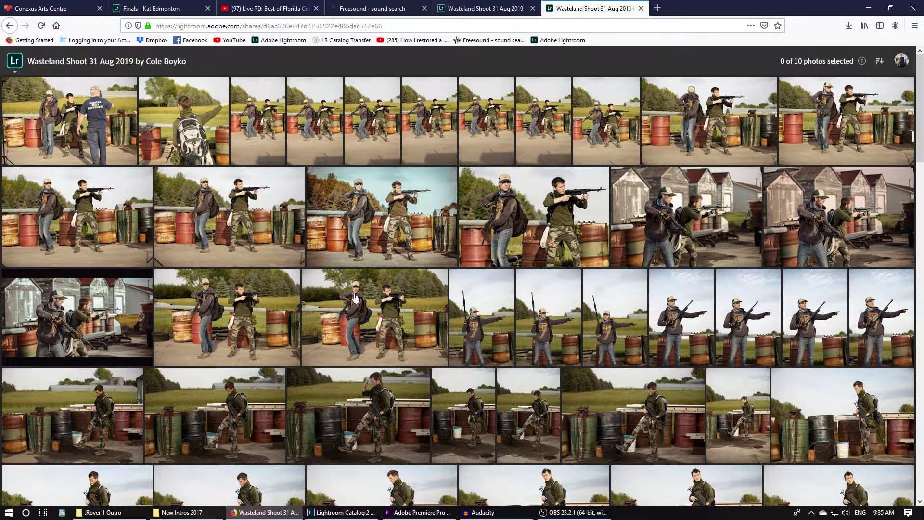
pyautogui.click(394, 309)
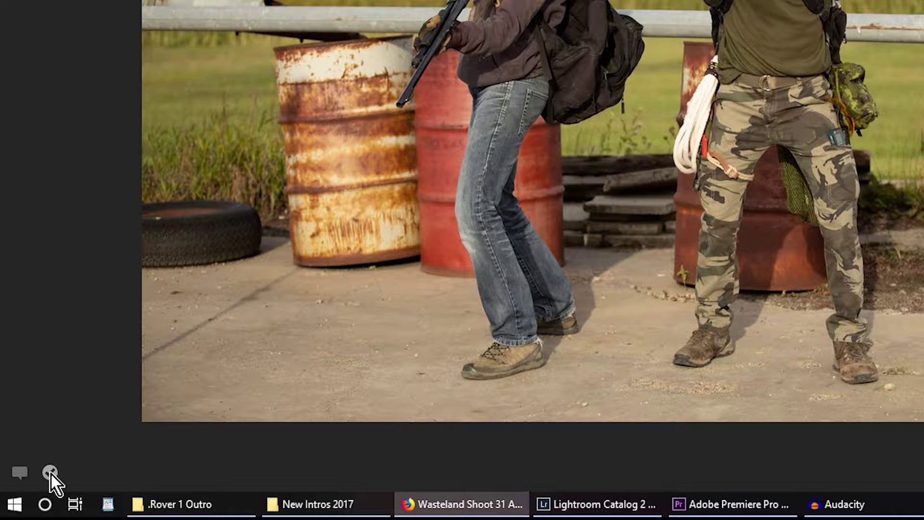
# - Toggle the photo's Activity panel for comments, then close the photo back to the gallery
pyautogui.click(51, 474)
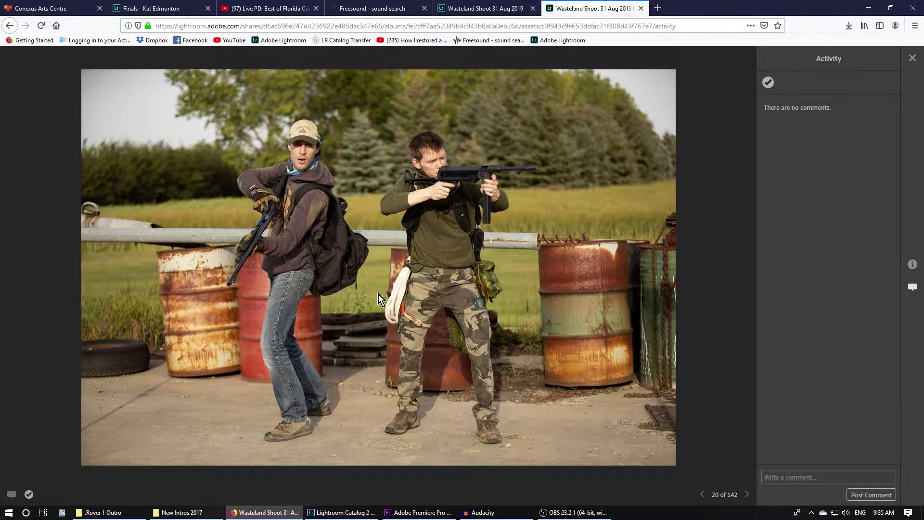
pyautogui.click(913, 287)
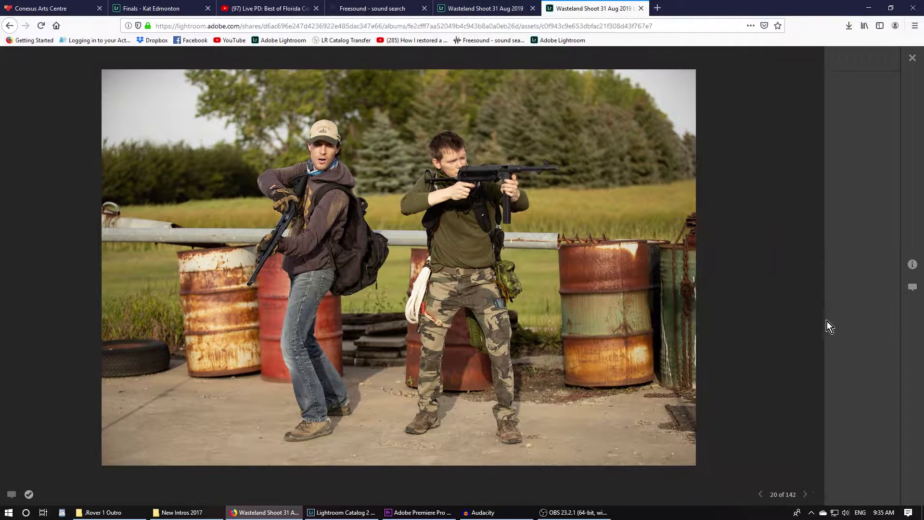
pyautogui.click(912, 287)
pyautogui.click(832, 475)
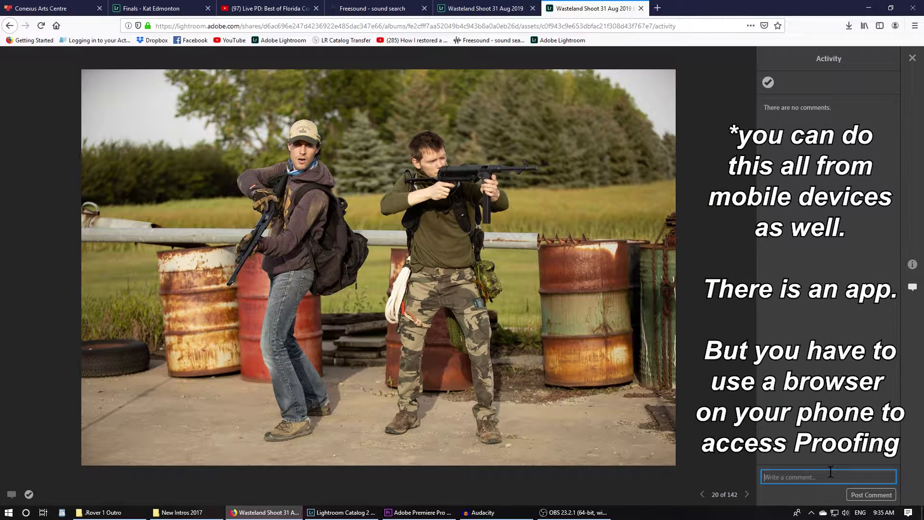
pyautogui.click(913, 58)
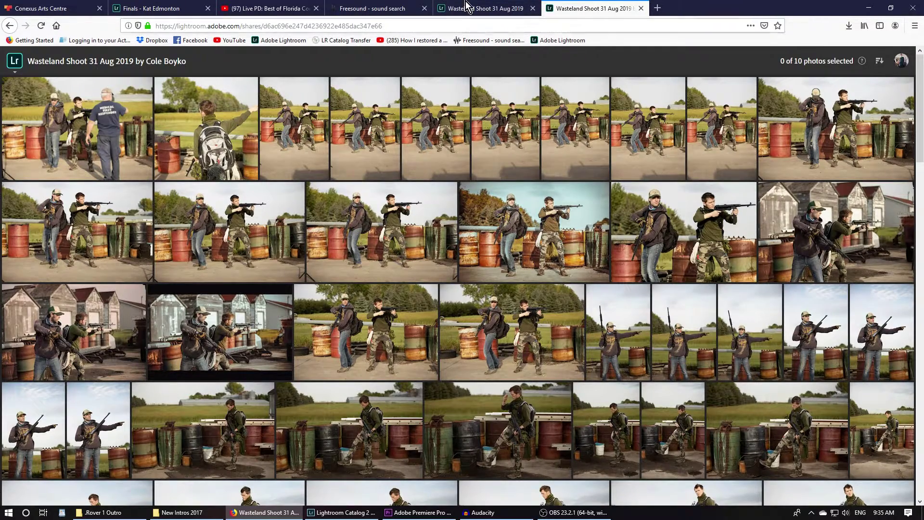
# - Return to the Wasteland Shoot proofing tab, view the Wasteland Finals album, then switch to Lightroom Classic
pyautogui.click(469, 8)
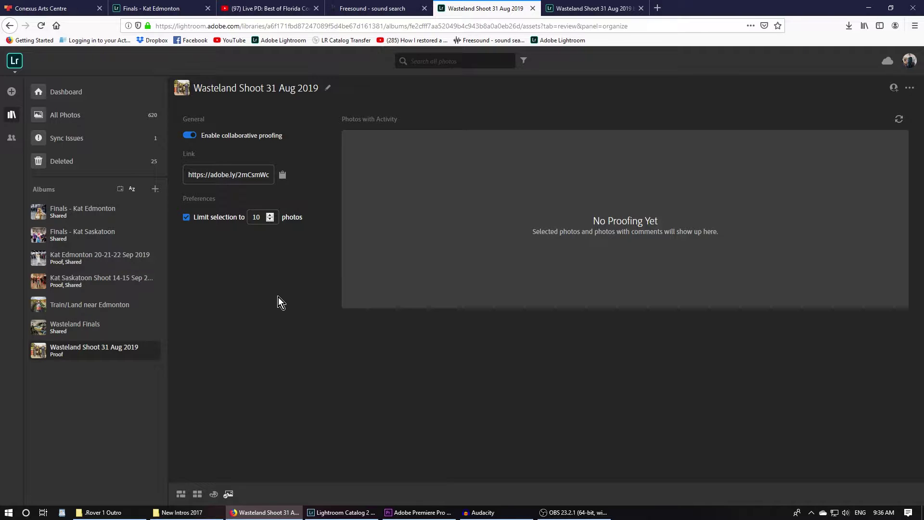
pyautogui.click(108, 328)
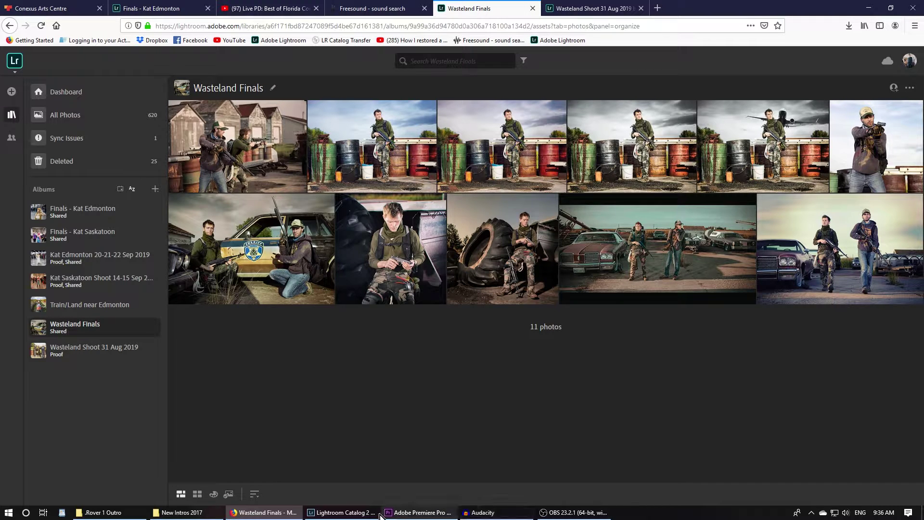
pyautogui.click(340, 512)
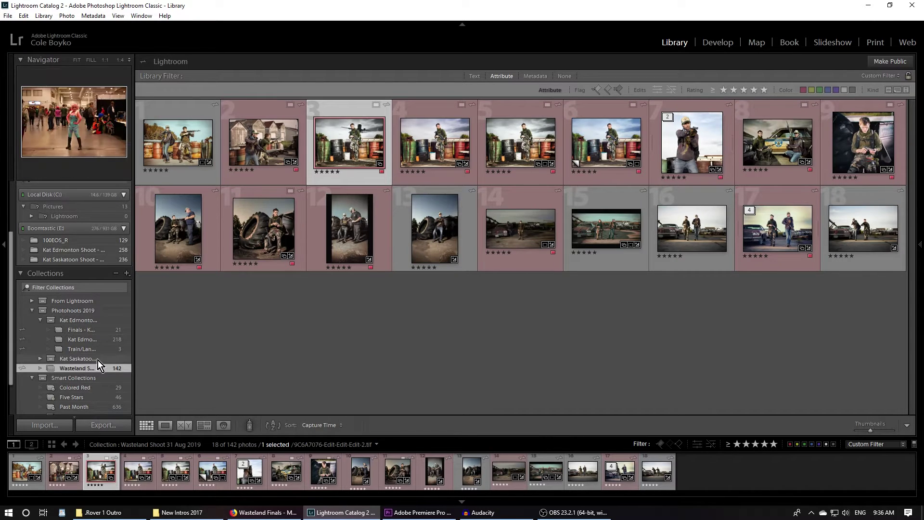
pyautogui.click(744, 396)
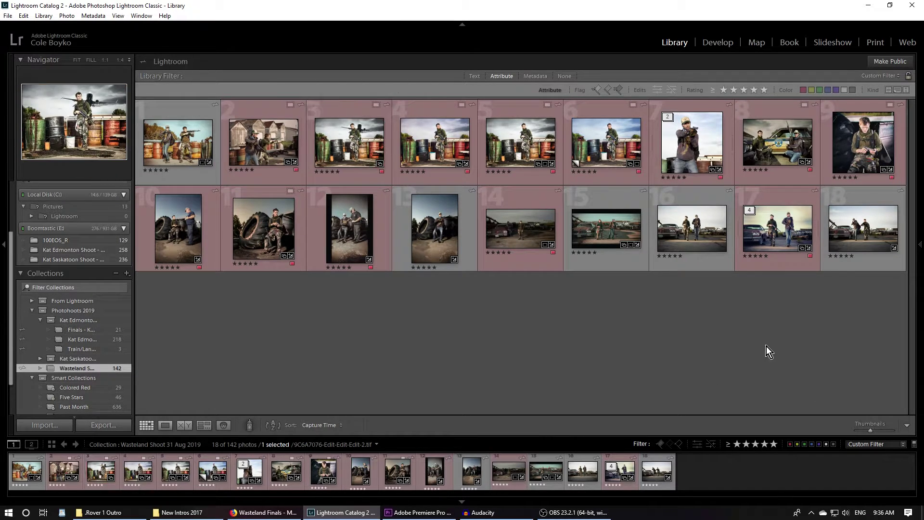